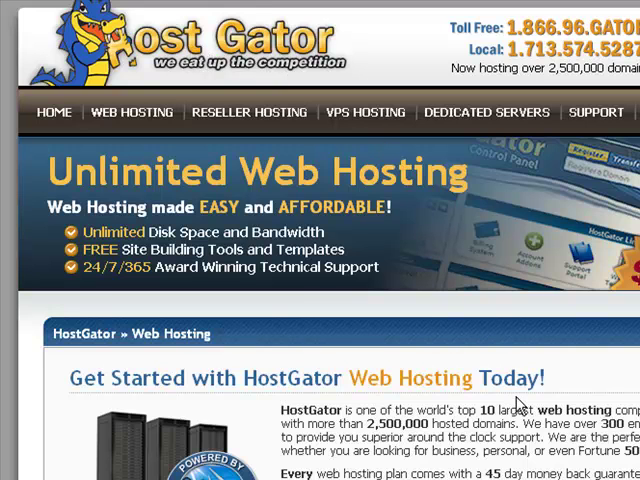
scroll(580, 400, down, 3)
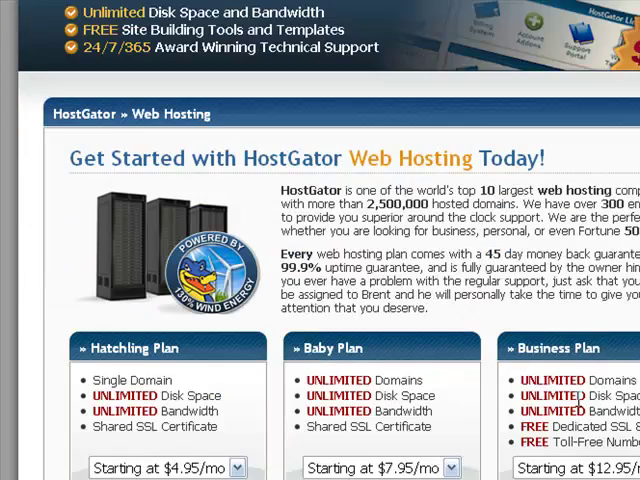
scroll(582, 402, down, 2)
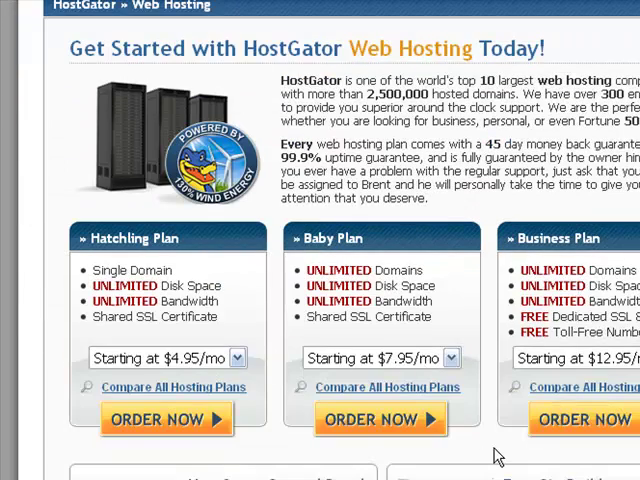
scroll(499, 456, up, 4)
scroll(499, 440, up, 2)
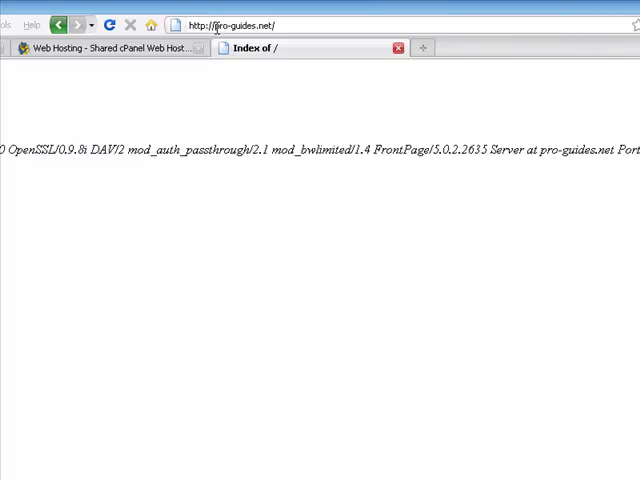
- Highlight the pro-guides.net domain in the address bar, then switch to Core FTP LE
drag(213, 25, 274, 25)
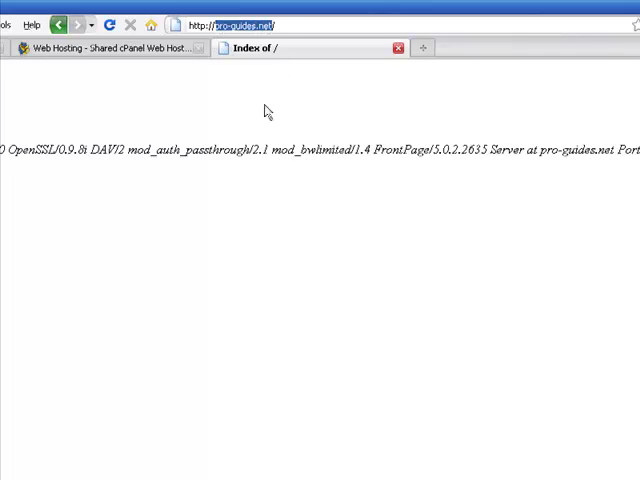
click(333, 237)
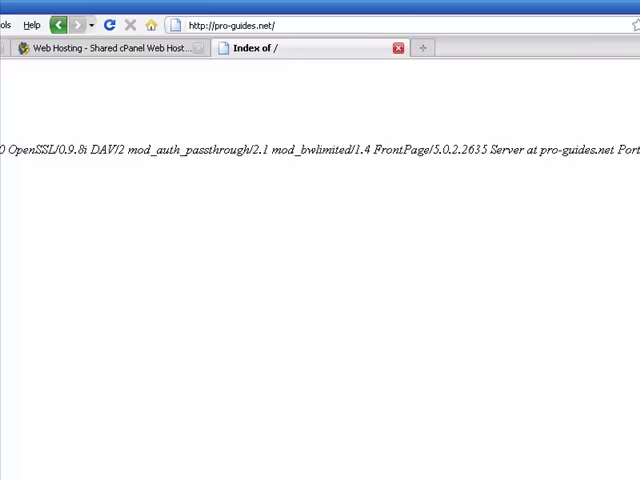
key(alt+Tab)
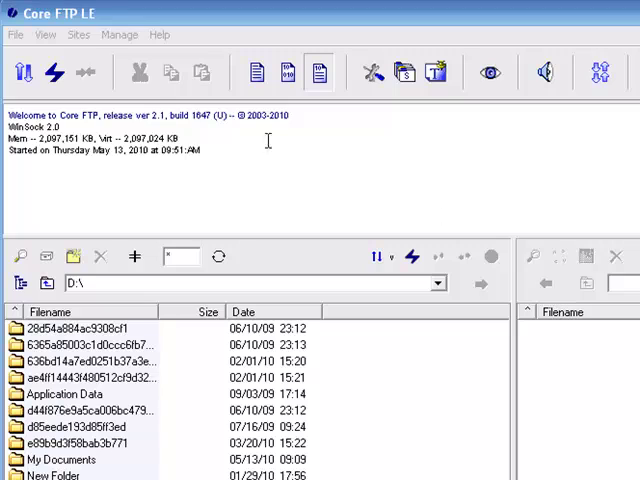
- Bring up the Site Manager and move it to the upper left
click(23, 72)
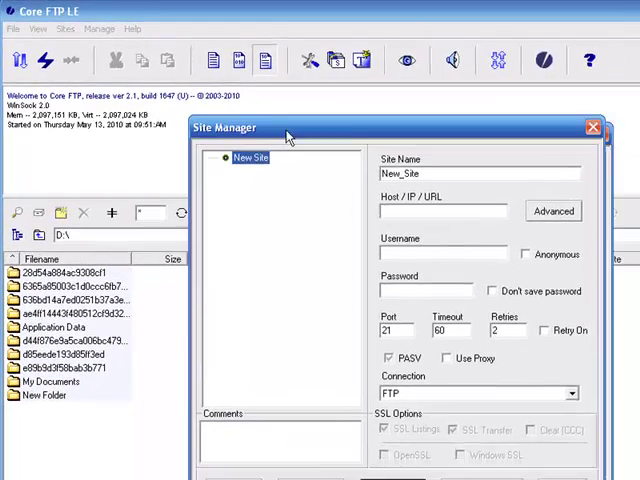
drag(287, 133, 206, 42)
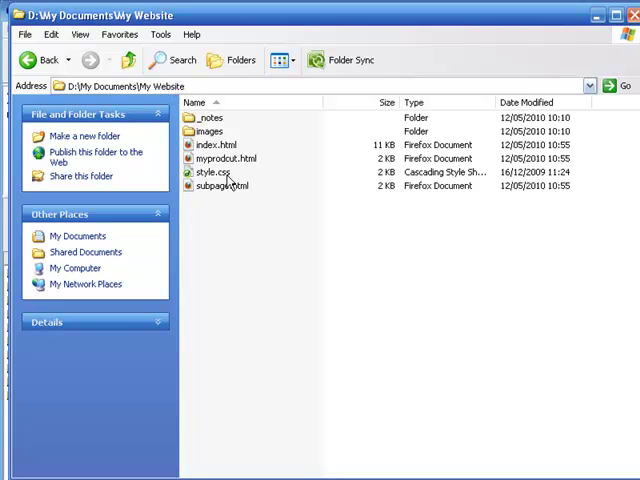
- Close the My Website Explorer window
click(632, 17)
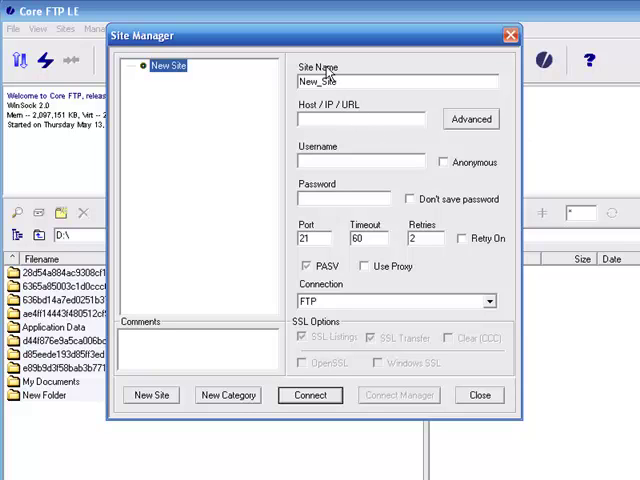
- Name the new site pro-guides.net and enter the server's host IP address
click(326, 118)
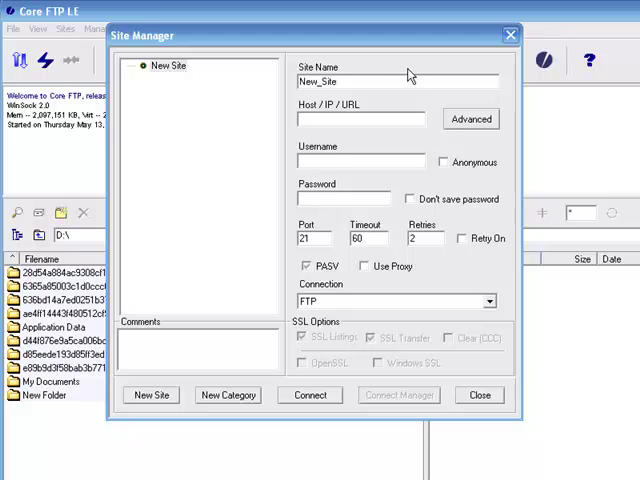
drag(354, 81, 281, 83)
right_click(311, 81)
click(338, 136)
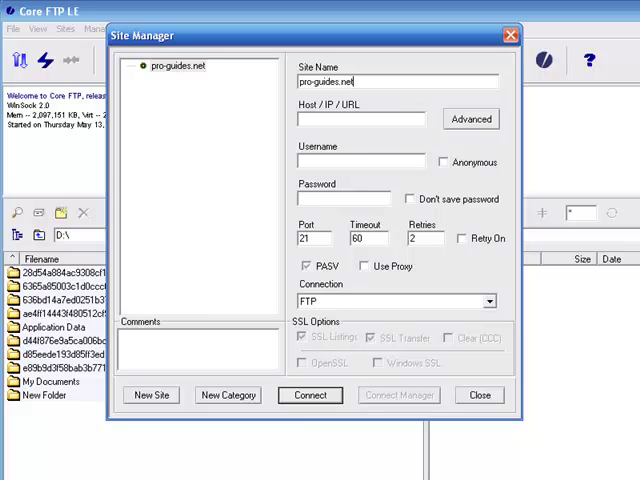
key(Tab)
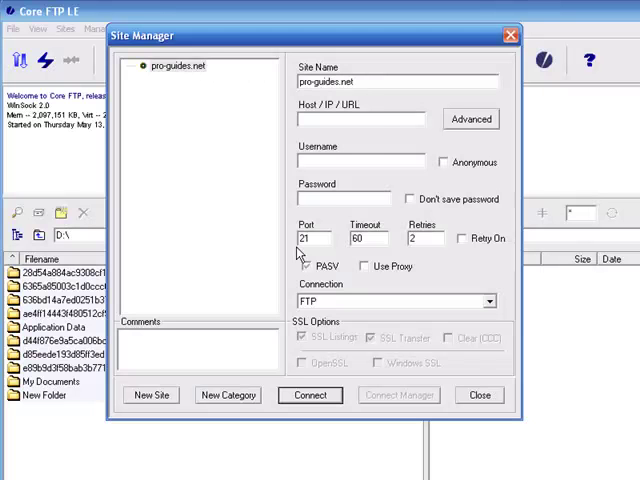
click(318, 119)
text(174.132)
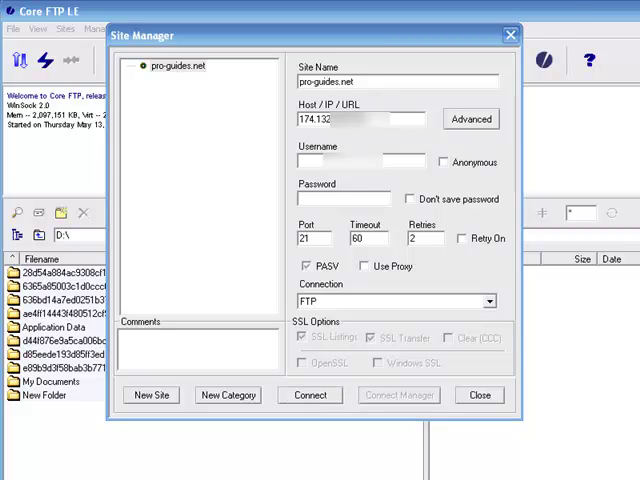
- Paste in the account username and password for the pro-guides.net site
click(316, 161)
right_click(316, 162)
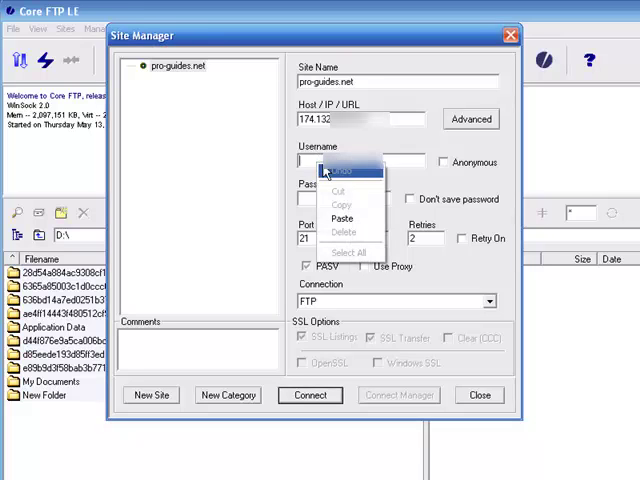
click(345, 218)
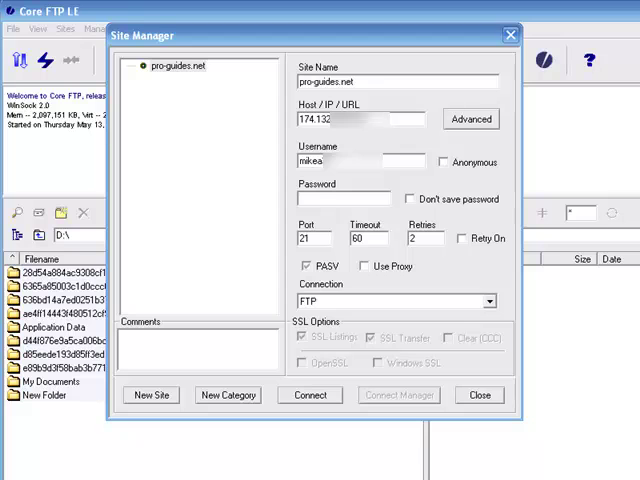
click(322, 199)
right_click(334, 199)
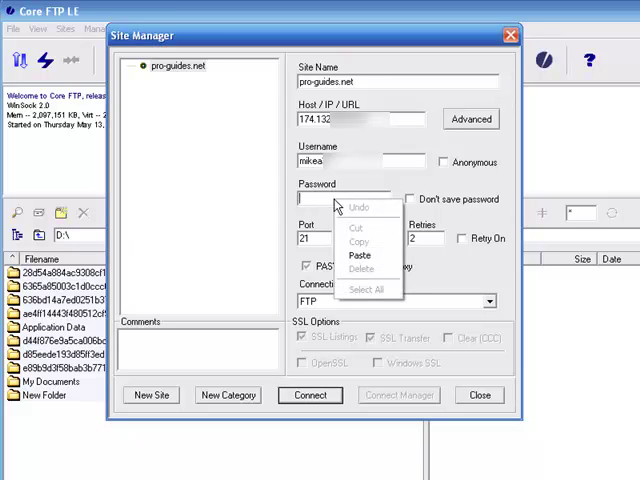
click(359, 255)
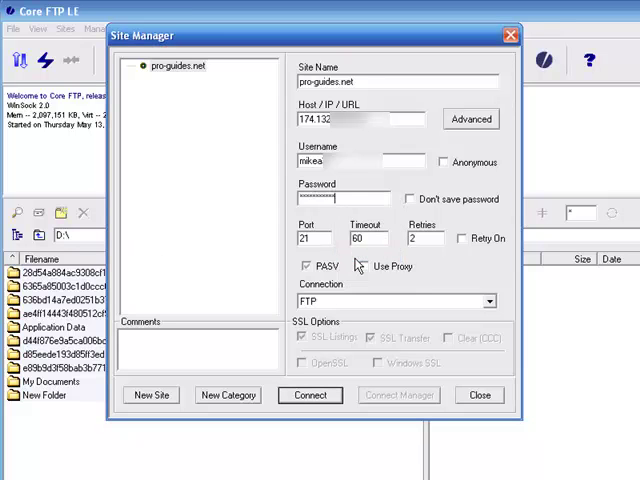
- Connect to the pro-guides.net server and enter its public_html folder
click(311, 399)
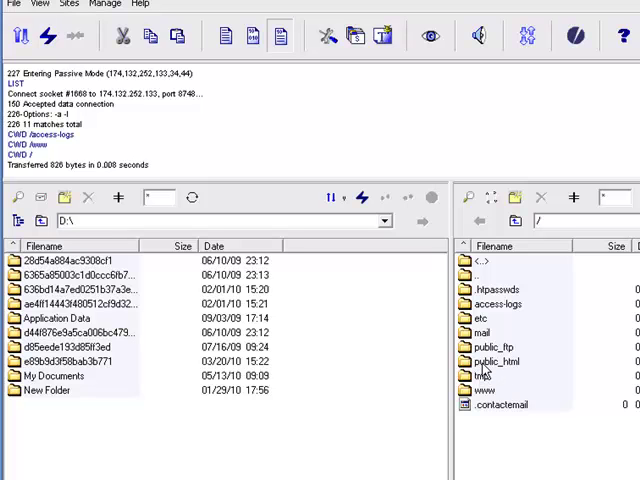
double_click(490, 363)
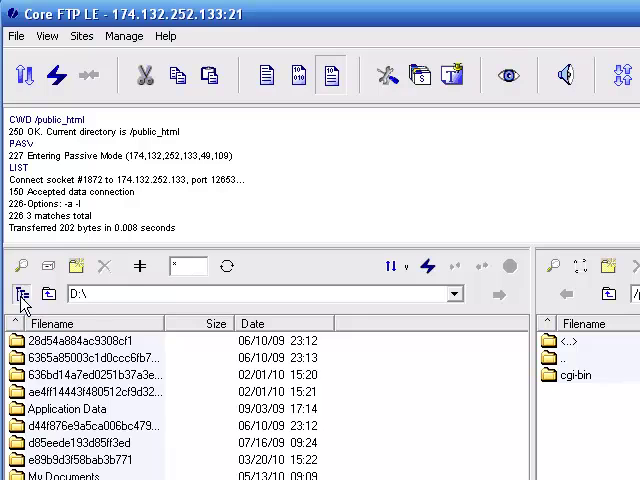
- Navigate the local pane to D:\My Documents\My Website with its site files
click(22, 295)
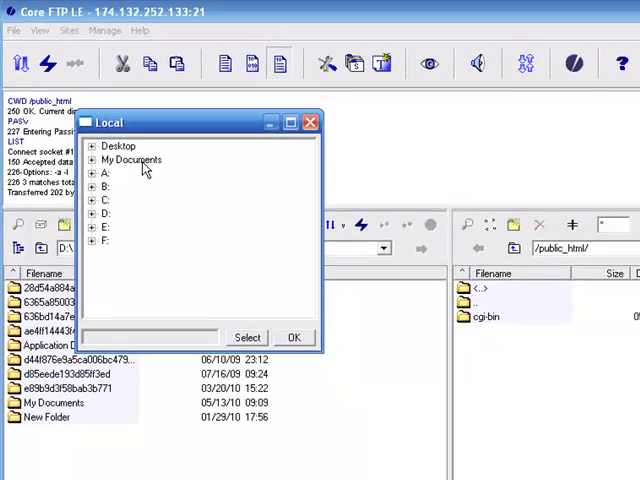
click(160, 190)
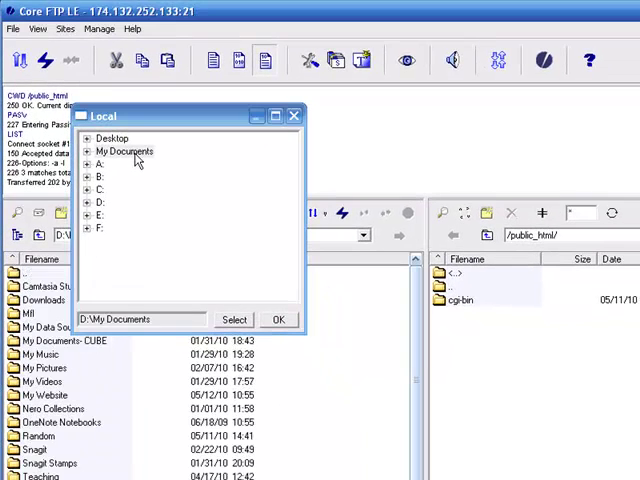
click(293, 116)
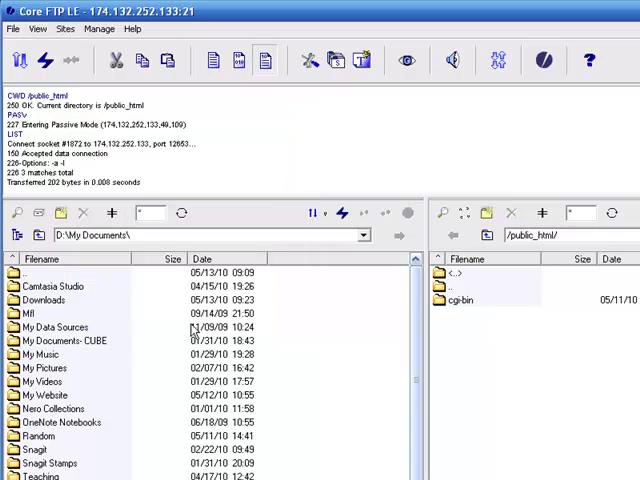
double_click(40, 395)
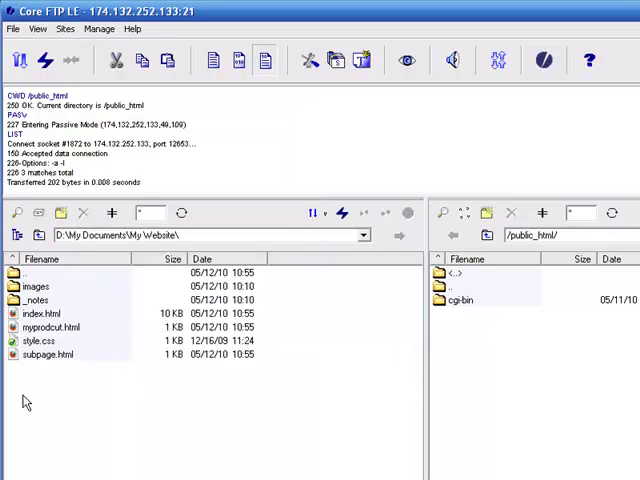
- Select all My Website files and folders and upload them into public_html
click(45, 314)
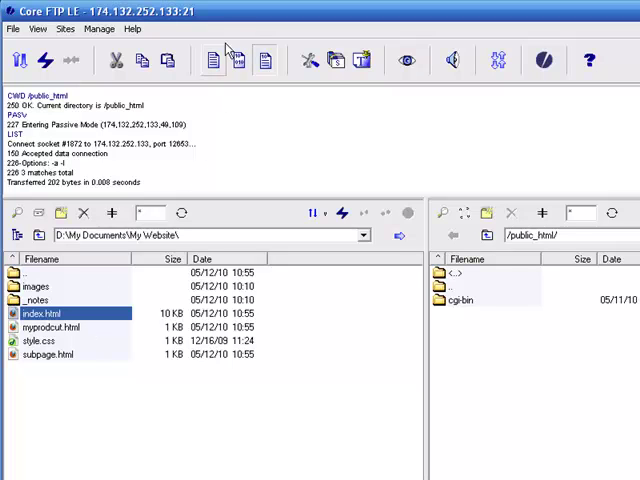
drag(222, 14, 218, 25)
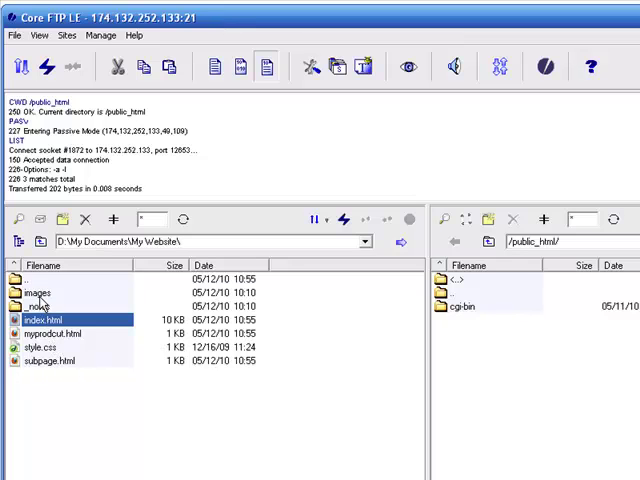
drag(38, 293, 52, 364)
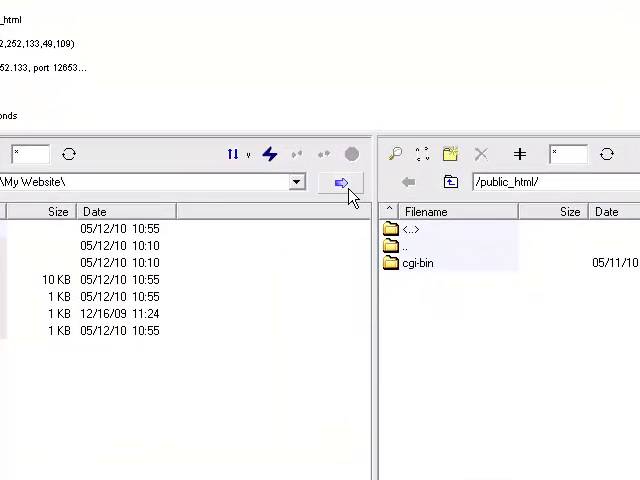
click(341, 185)
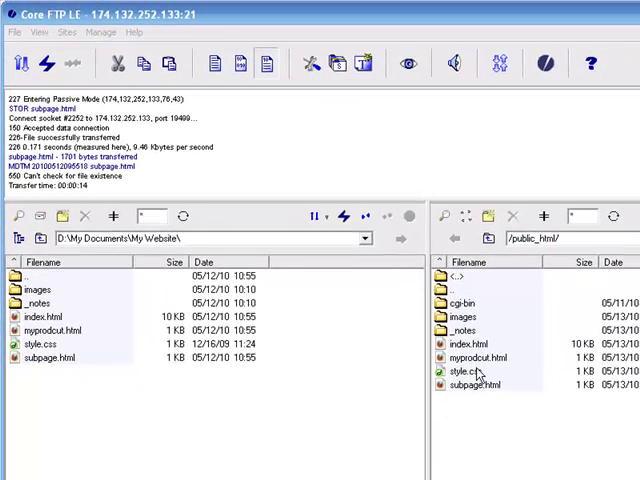
double_click(535, 238)
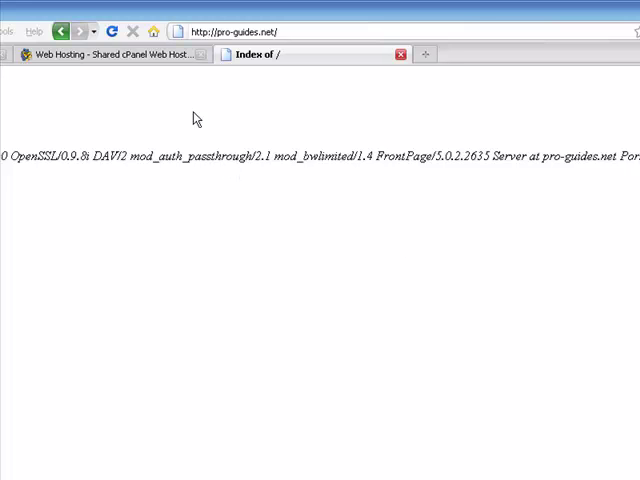
- Reload pro-guides.net to show the uploaded 'Welcome to mysite.com' homepage
click(113, 32)
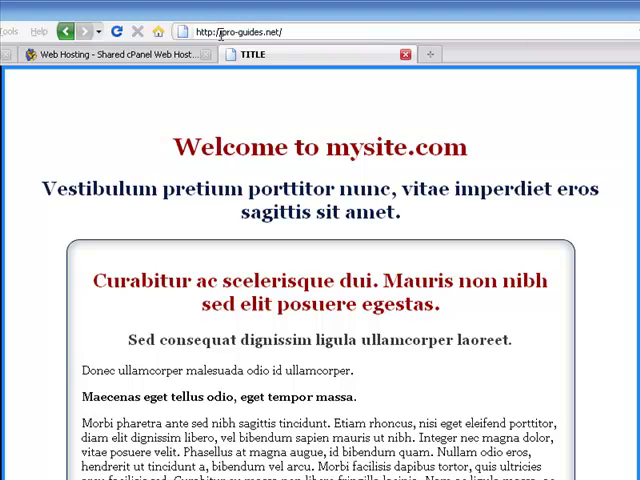
- Highlight the live domain in the address, then switch to the My Website folder
drag(237, 32, 263, 32)
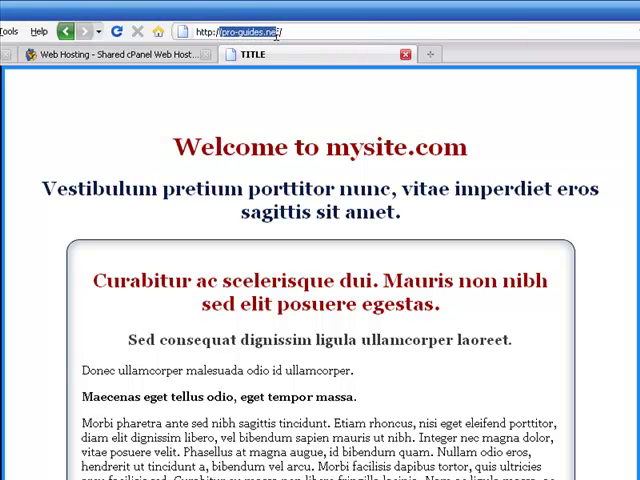
click(325, 339)
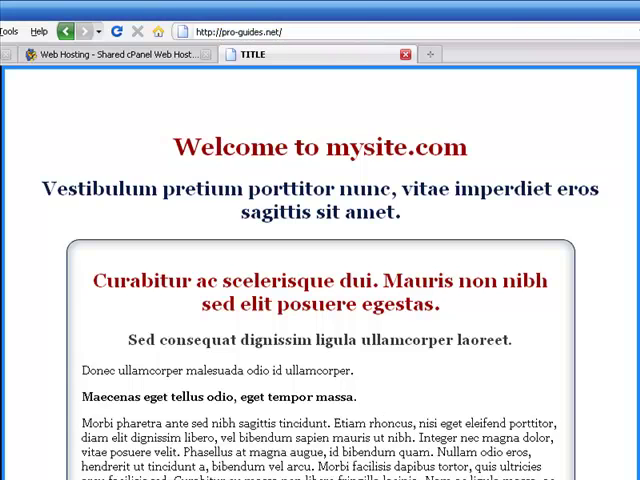
key(alt+Tab)
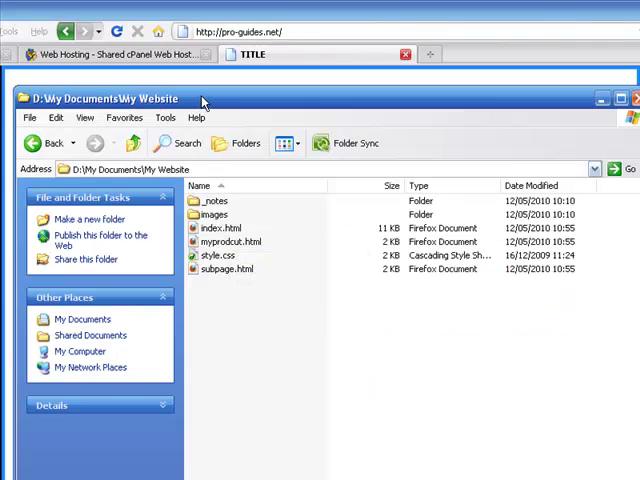
- Preview the local index.html in the browser, close it, and return to Core FTP LE
drag(204, 100, 197, 12)
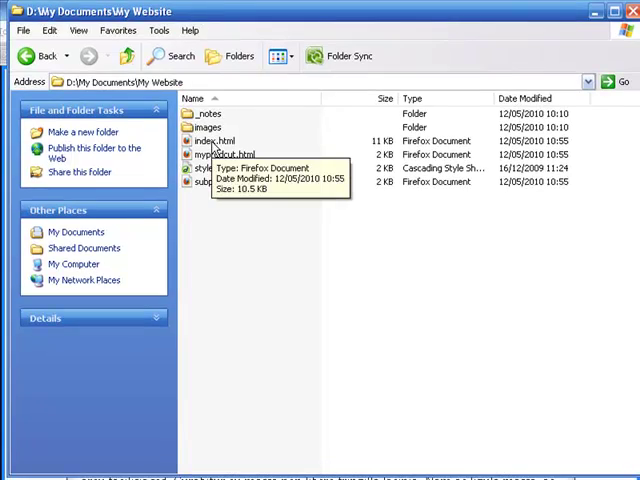
double_click(213, 141)
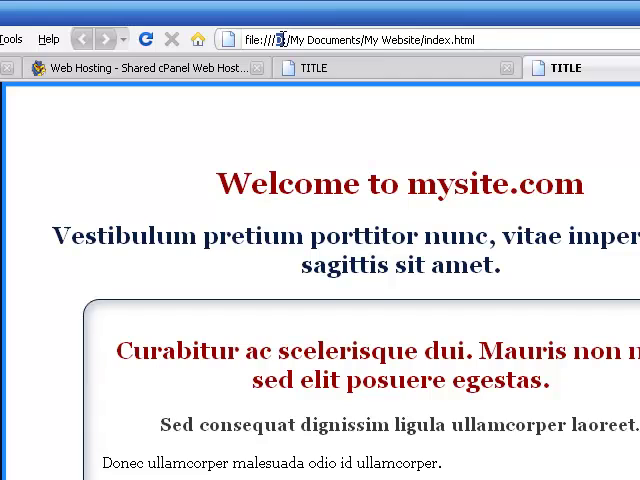
drag(276, 39, 366, 39)
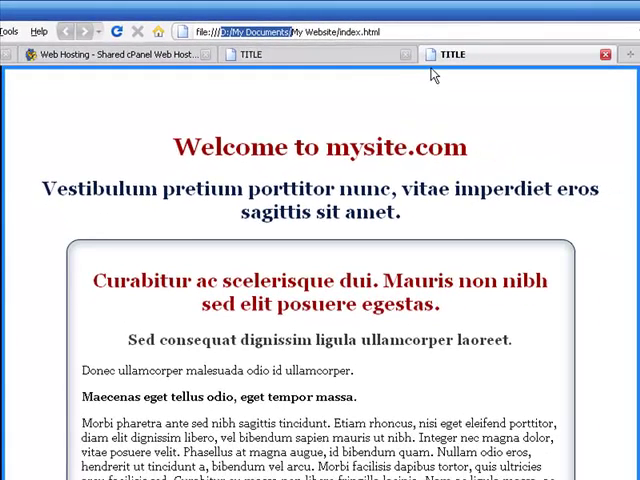
click(605, 54)
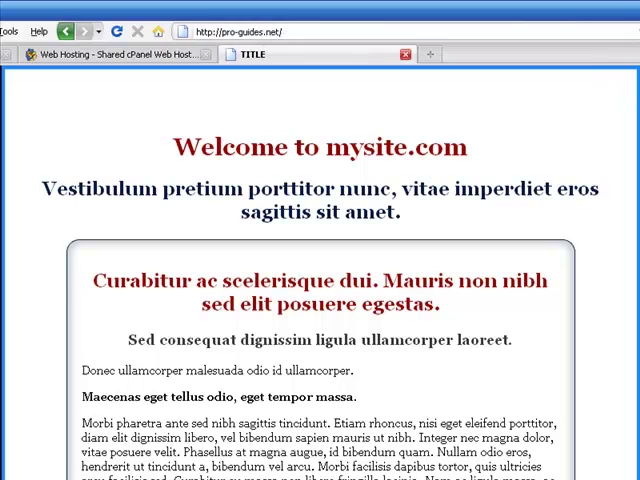
key(alt+Tab)
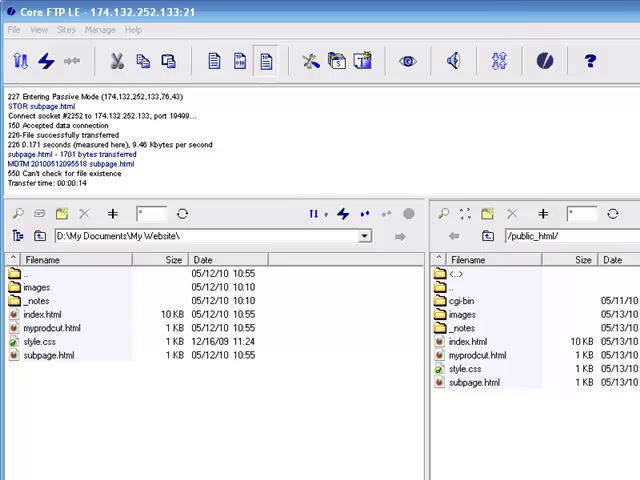
- Copy the remote myprodcut.html file name from the public_html listing
click(476, 358)
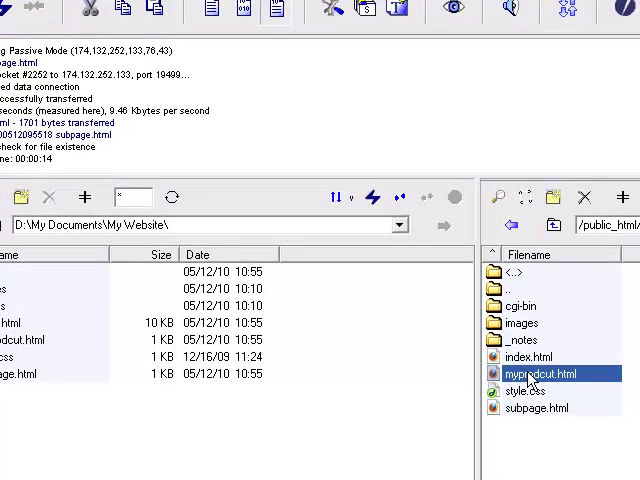
click(476, 355)
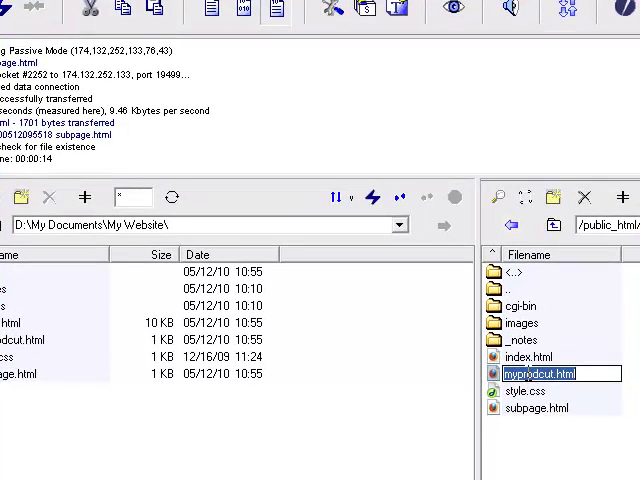
right_click(528, 374)
click(560, 427)
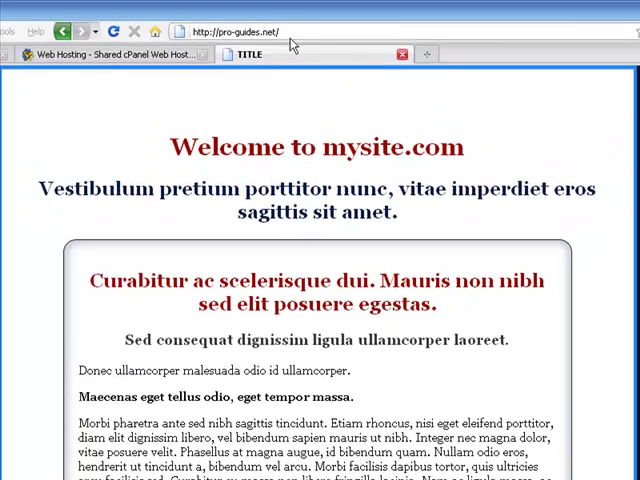
- Paste myprodcut.html after the domain and load the live 'my product' page
click(287, 32)
right_click(287, 32)
key(Escape)
click(287, 32)
right_click(320, 32)
click(340, 95)
click(450, 40)
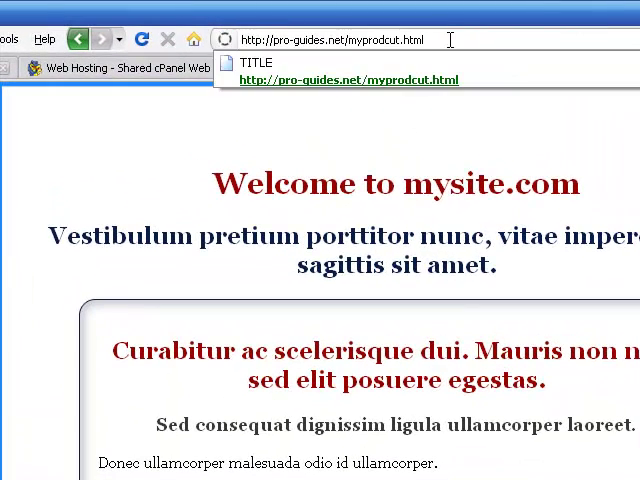
key(Return)
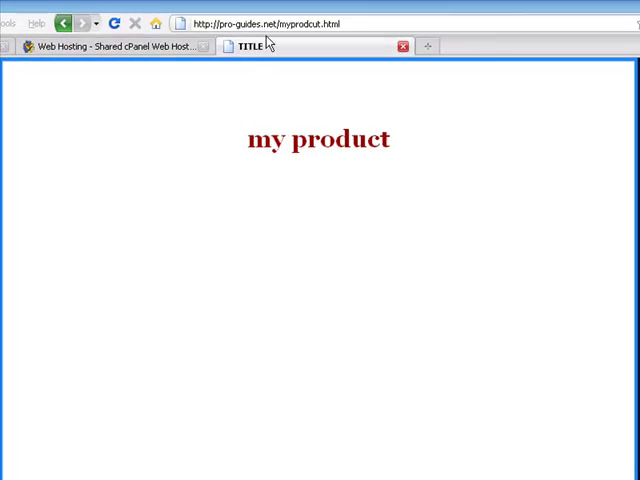
click(286, 24)
- Replace the page name with subpage.html, view 'Welcome to my subpage', then go back to the homepage
drag(281, 24, 357, 24)
key(BackSpace)
text(subpage.html)
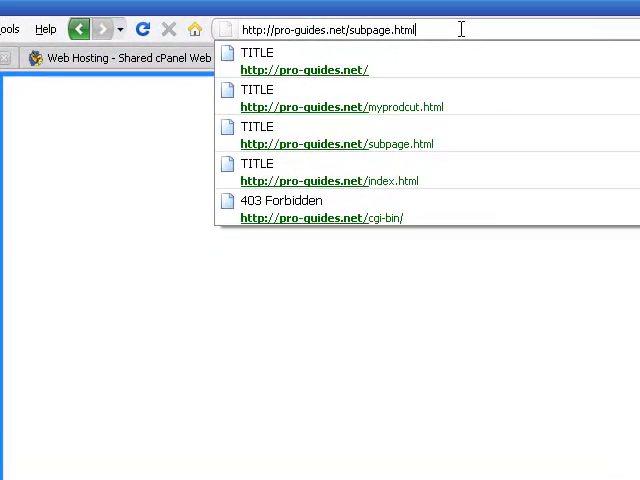
key(Return)
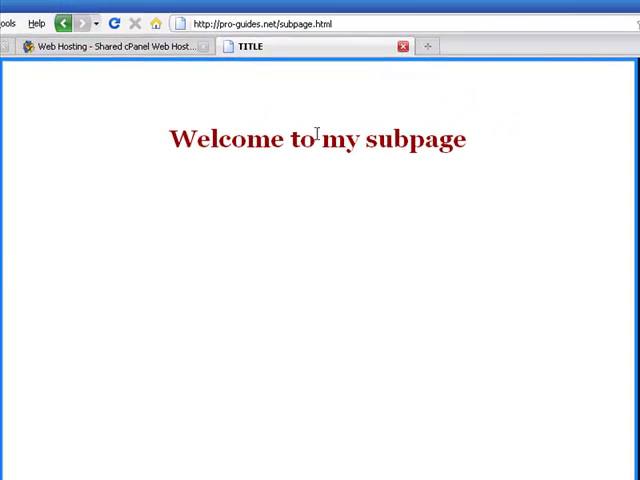
key(BackSpace)
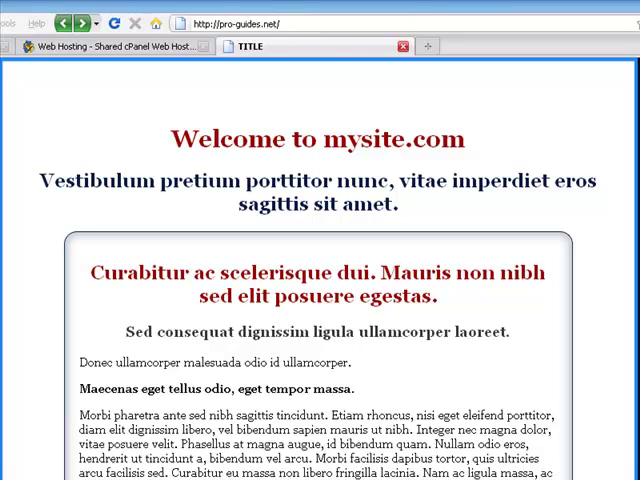
- Copy the remote index.html name in Core FTP LE and return to the Firefox address bar
key(alt+Tab)
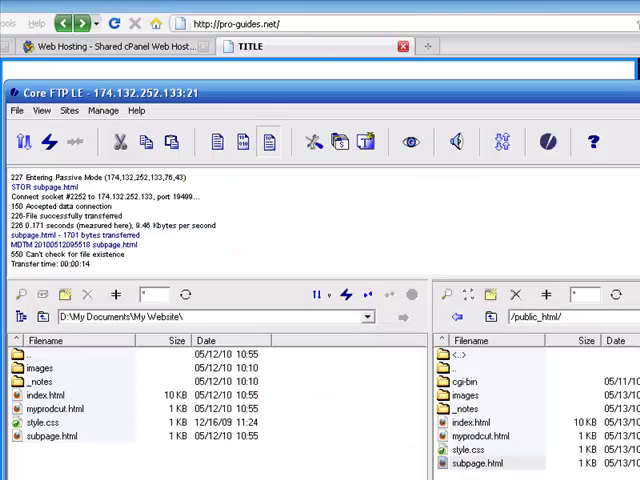
click(468, 423)
click(468, 423)
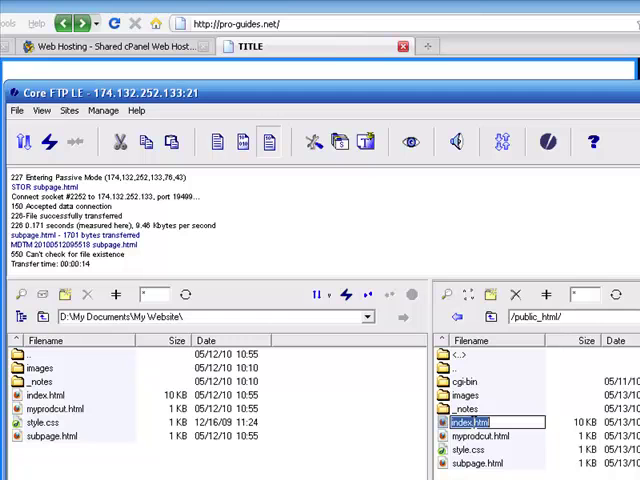
right_click(480, 423)
key(alt+Tab)
click(300, 23)
text(index.html)
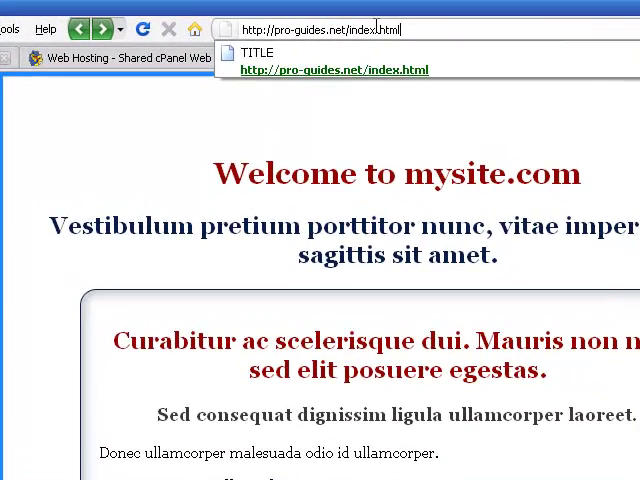
- Load pro-guides.net/index.html, then the bare domain, confirming both show the same homepage
key(Return)
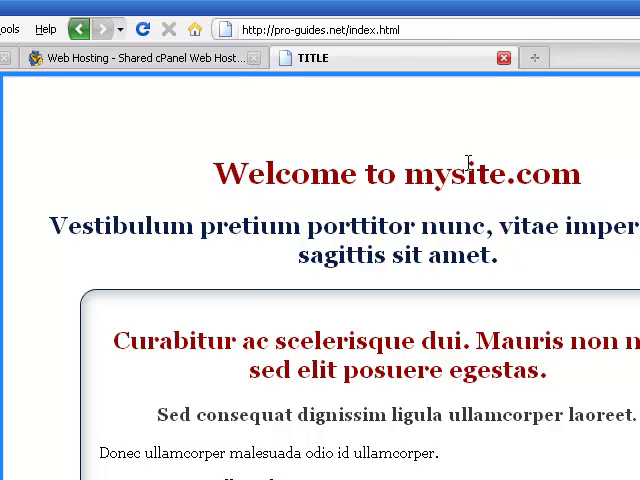
click(349, 29)
drag(347, 29, 428, 29)
key(BackSpace)
key(Return)
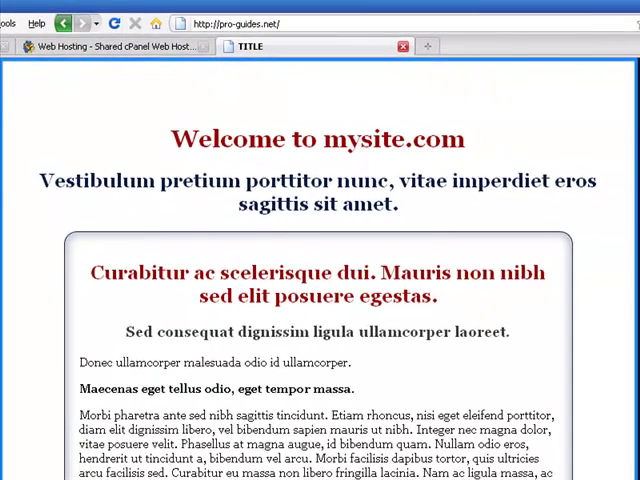
key(alt+Tab)
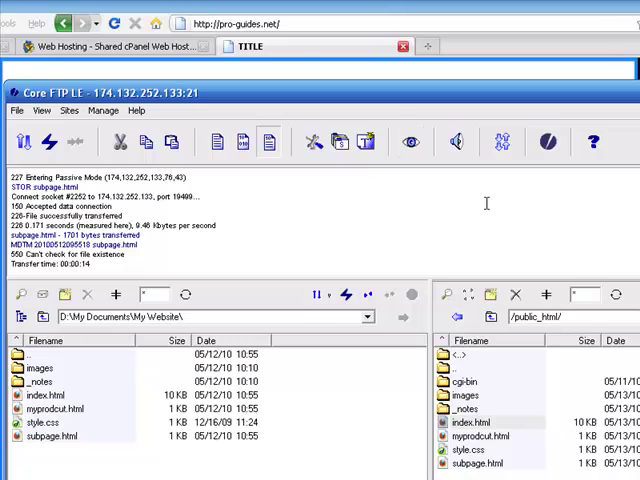
drag(390, 95, 375, 12)
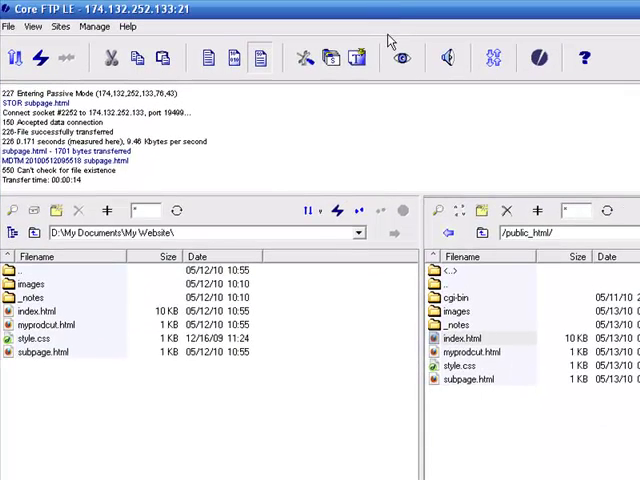
click(462, 339)
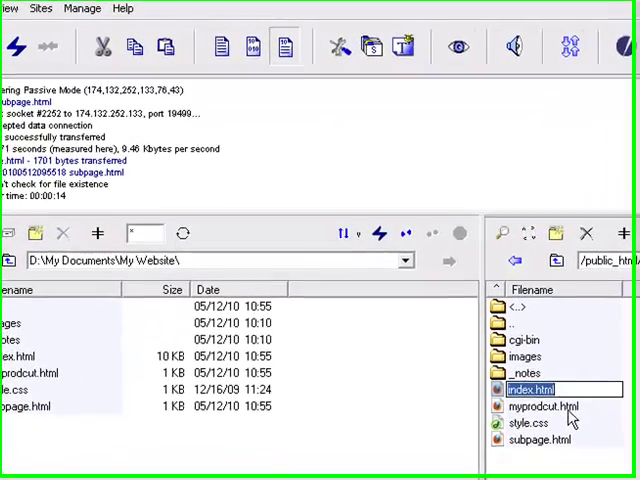
click(510, 363)
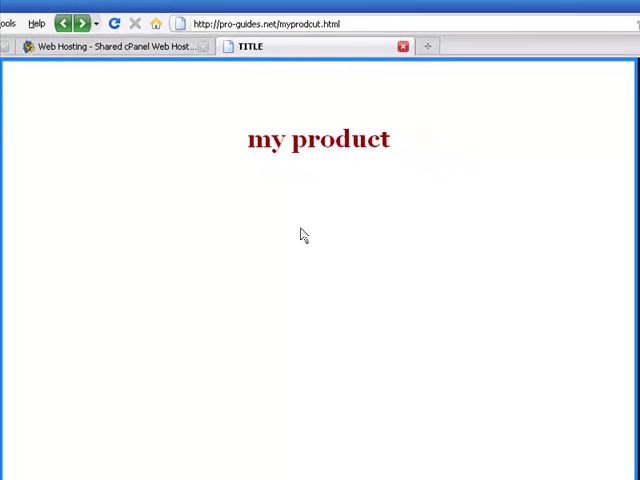
key(alt+Left)
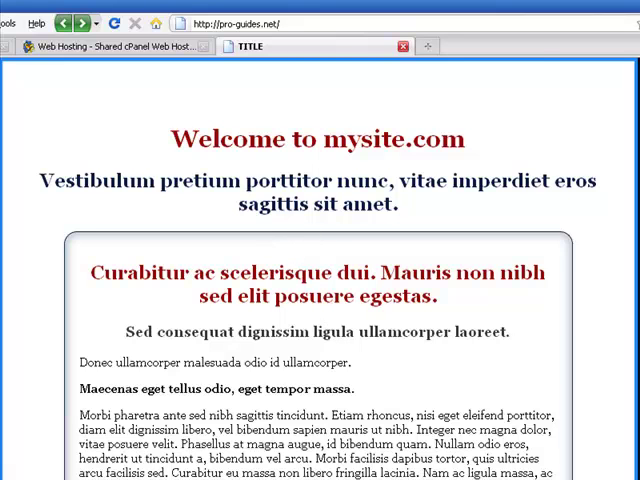
- Switch back to Core FTP LE with its remote public_html listing
key(alt+Tab)
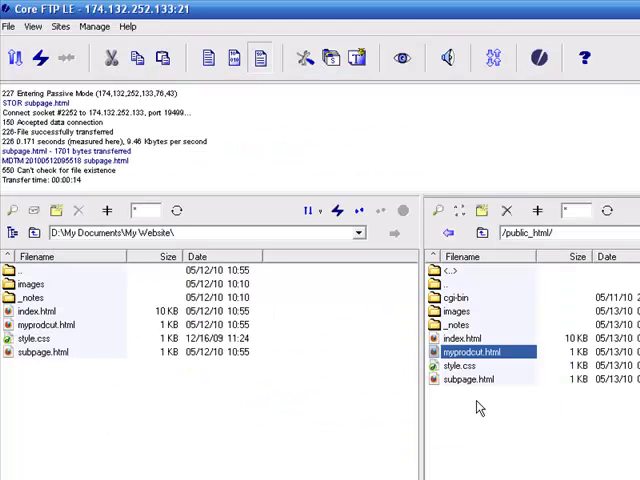